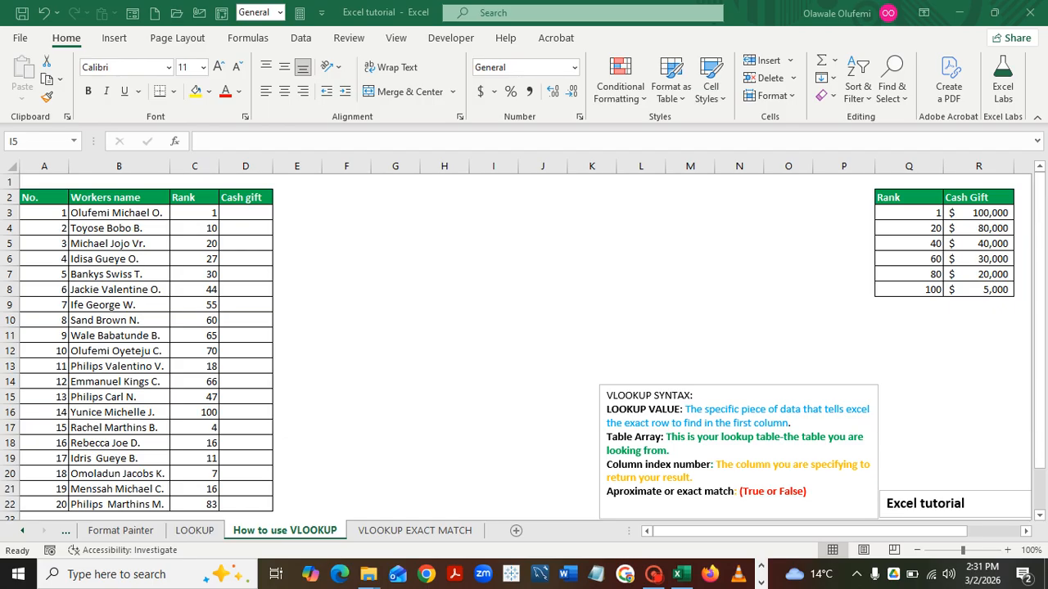
Begin a VLOOKUP formula in cell D3 of the Cash gift column, using the rank in C3 as the lookup value
double_click(494, 244)
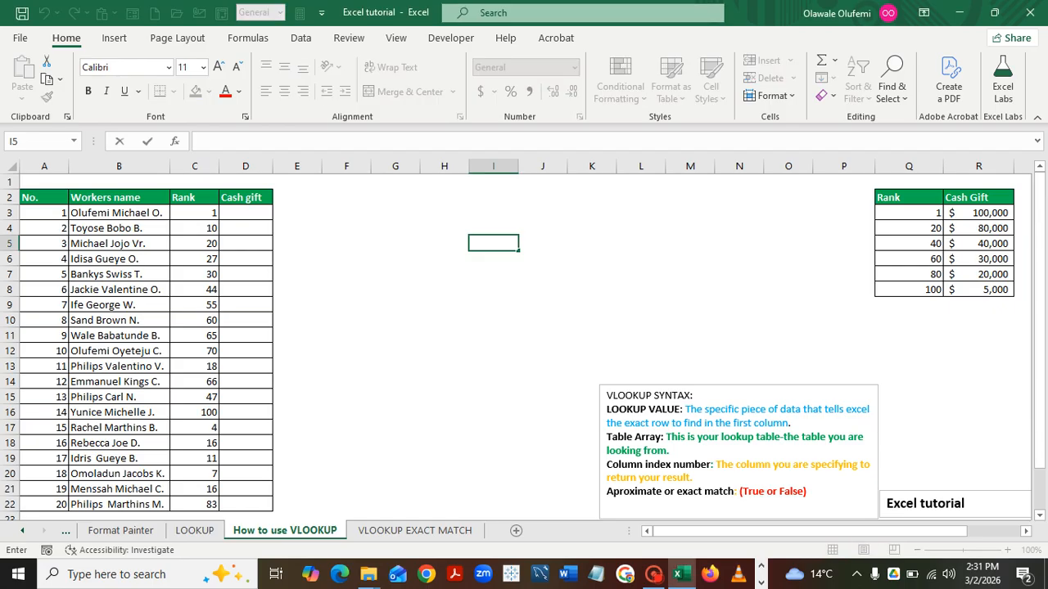
left_click(246, 213)
type("=V")
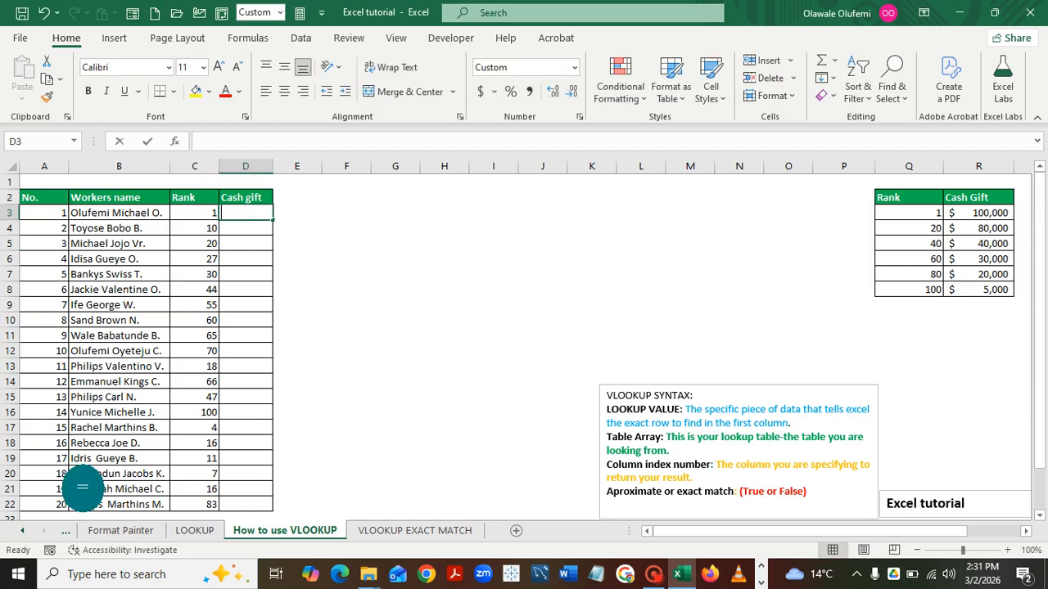
double_click(269, 307)
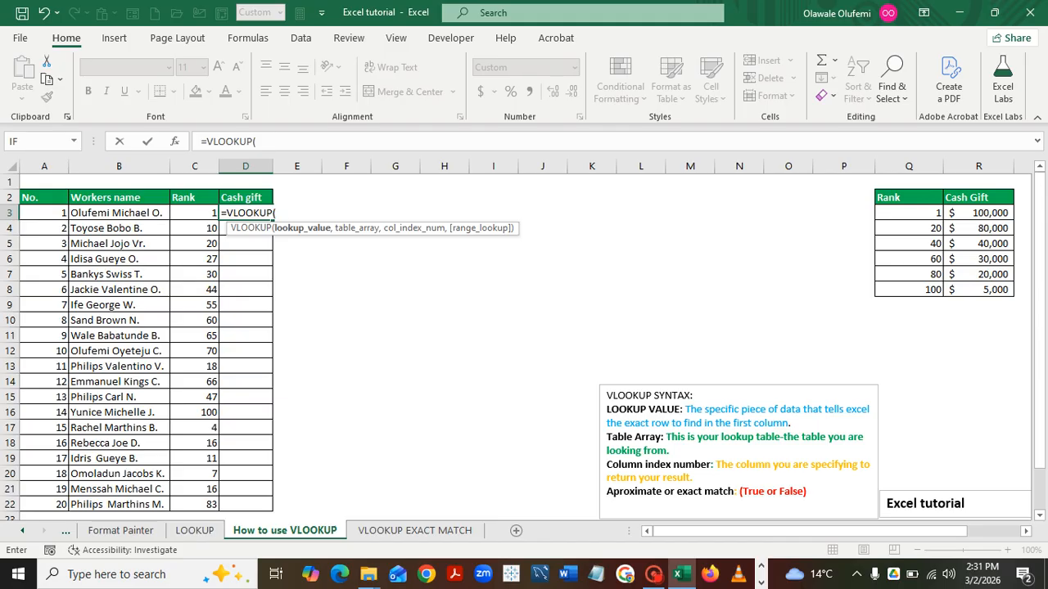
left_click(195, 213)
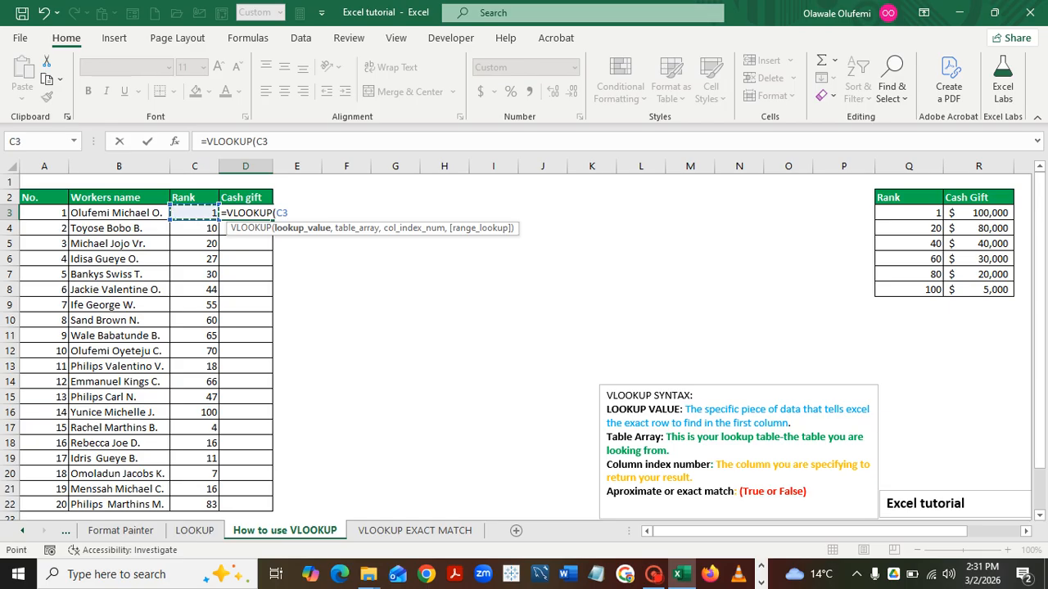
type(",")
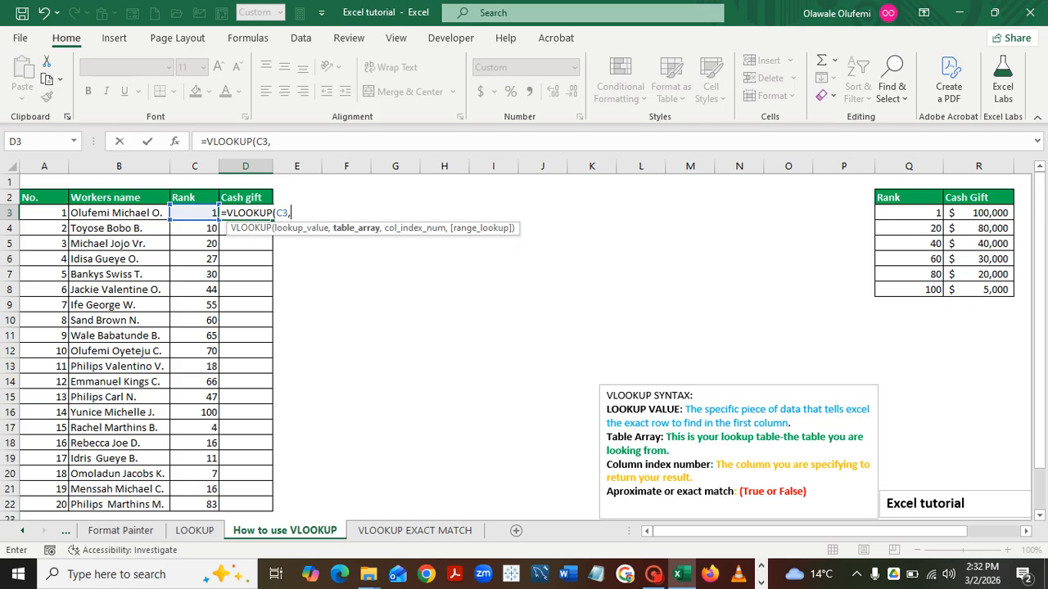
Complete the D3 formula with the absolute table array $Q$2:$R$8, column index 2 and TRUE for approximate match
left_click_drag(888, 197, 1008, 292)
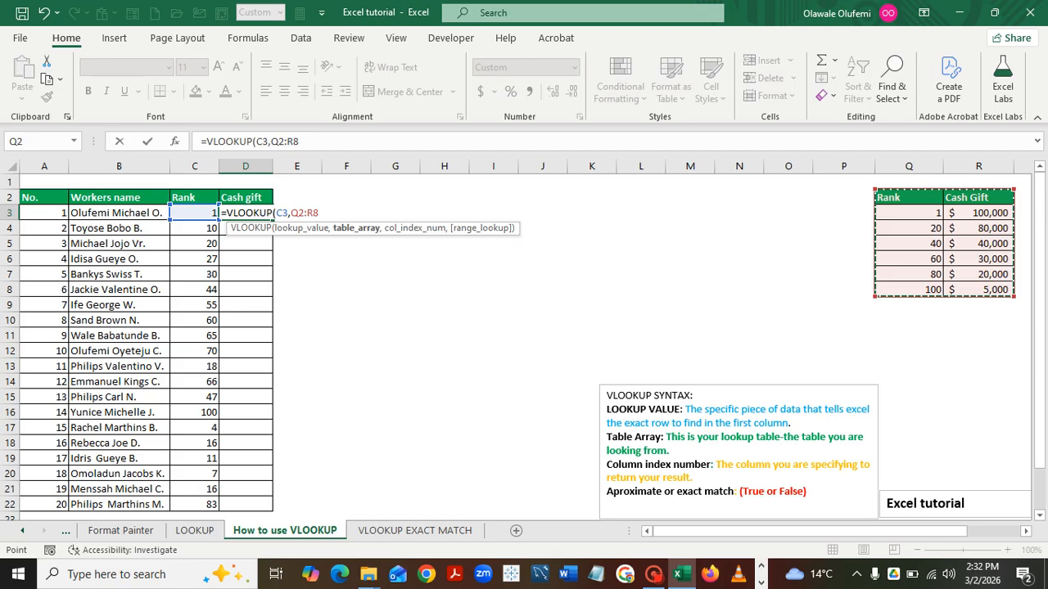
key("F4")
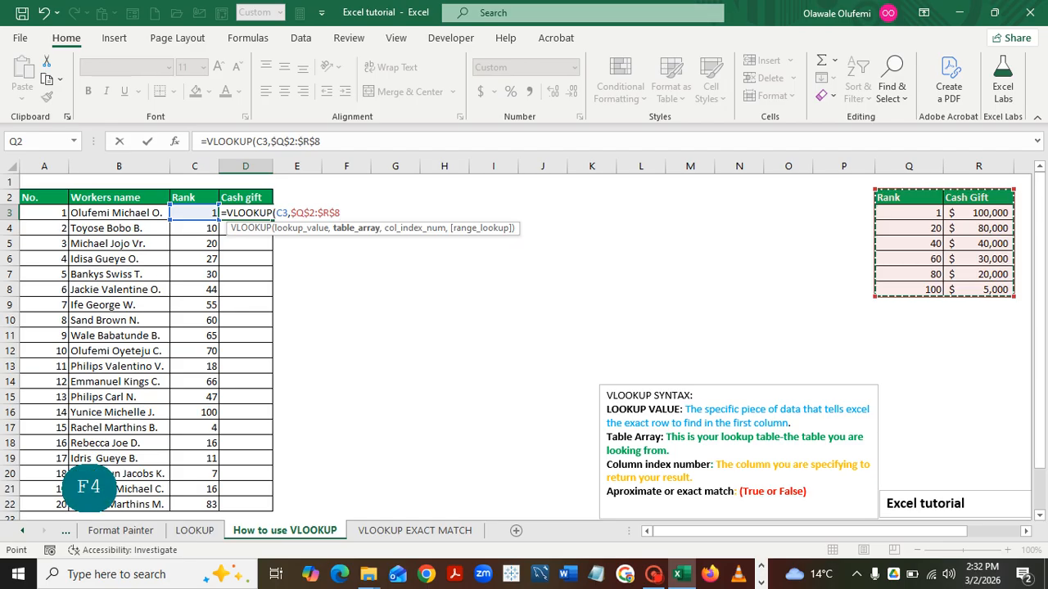
type(",")
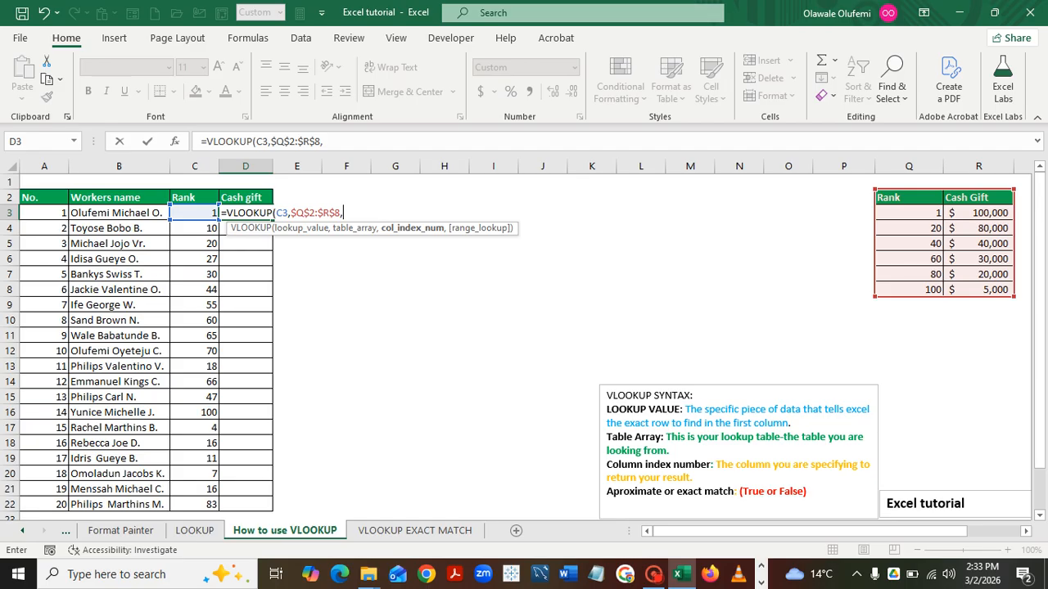
type("2")
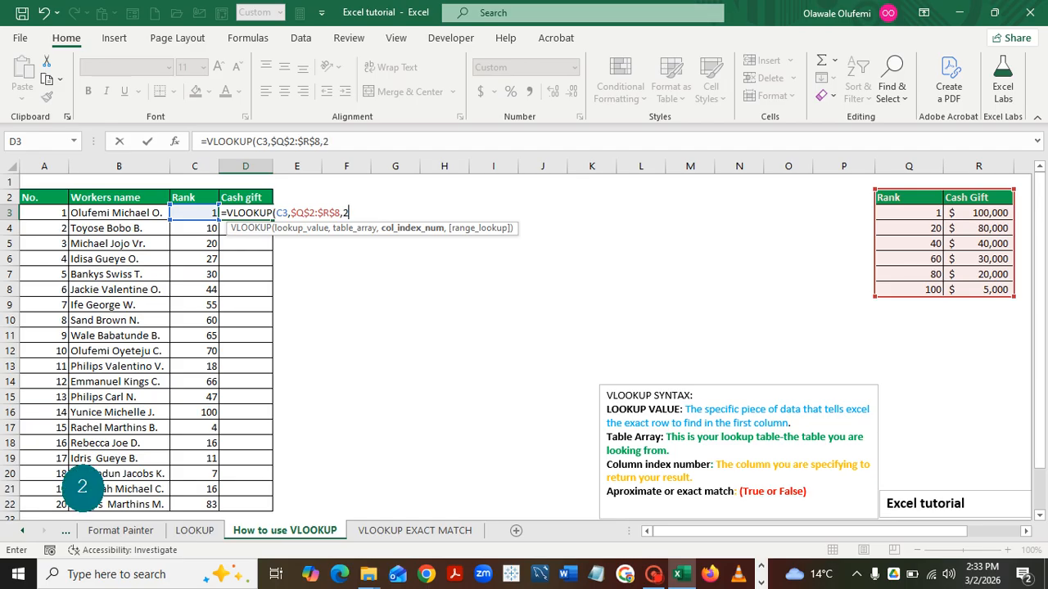
type(",")
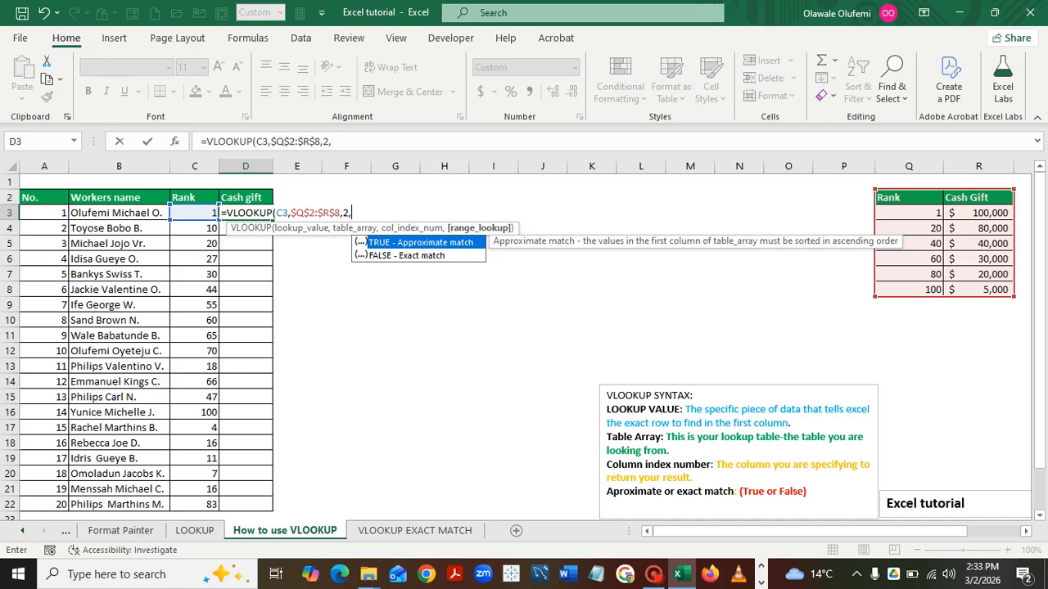
key("Tab")
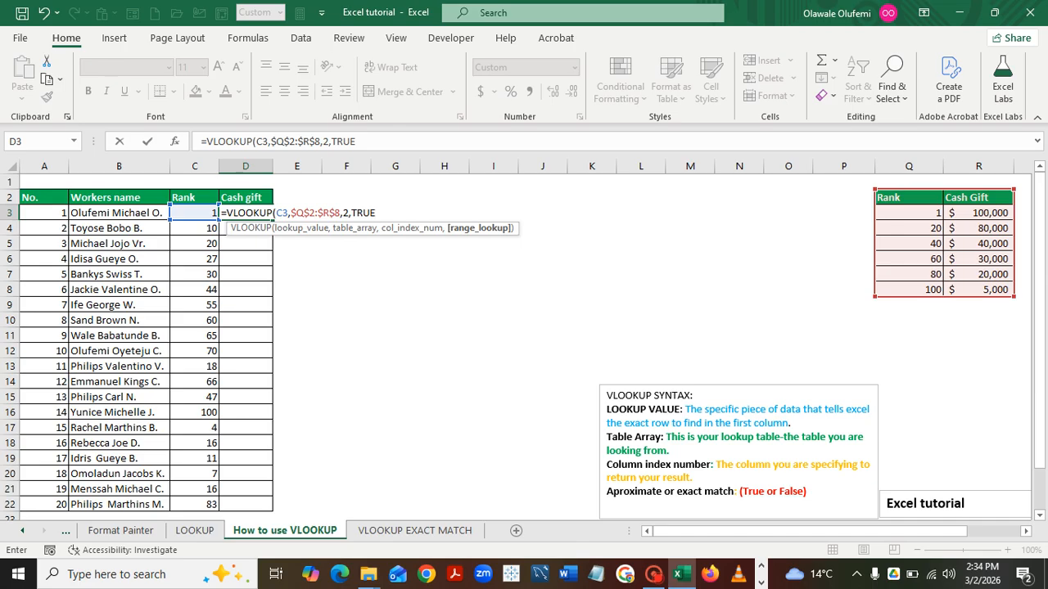
type(")")
key("Return")
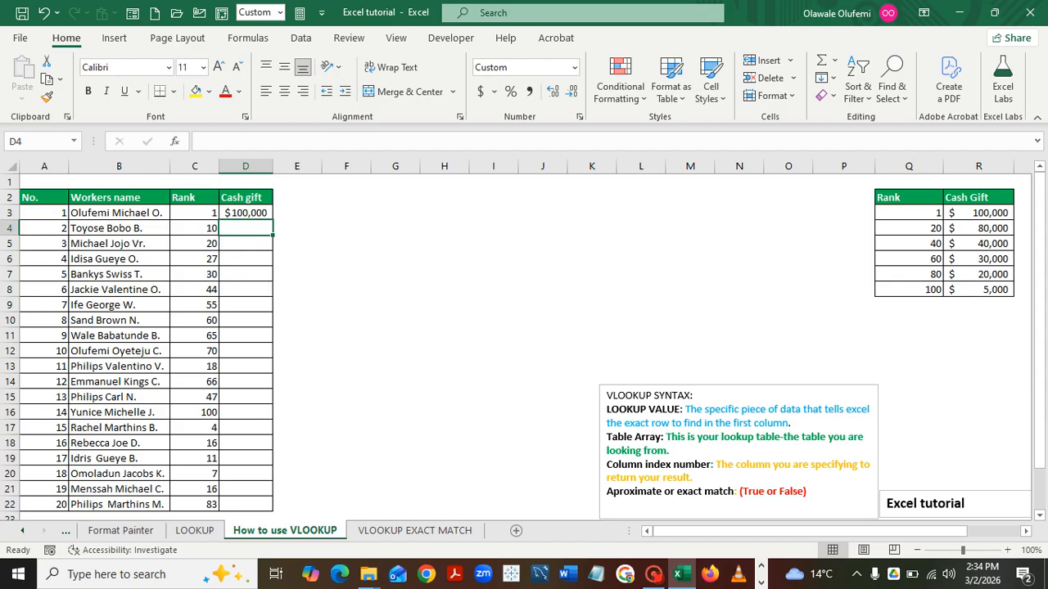
Fill the approximate-match VLOOKUP formula from D3 down the Cash gift column to D22
left_click(246, 213)
double_click(273, 219)
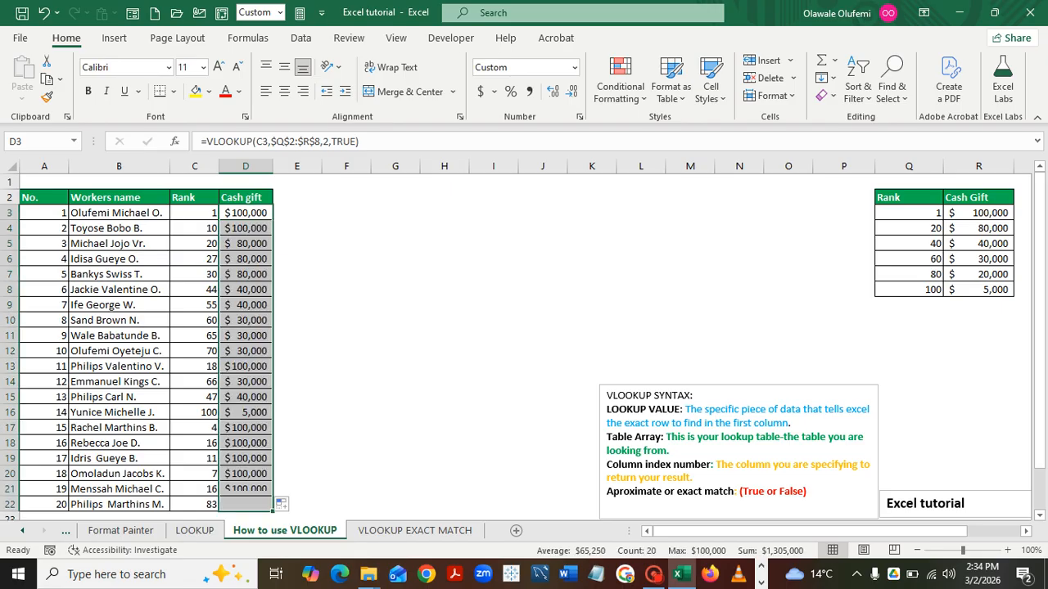
left_click(445, 320)
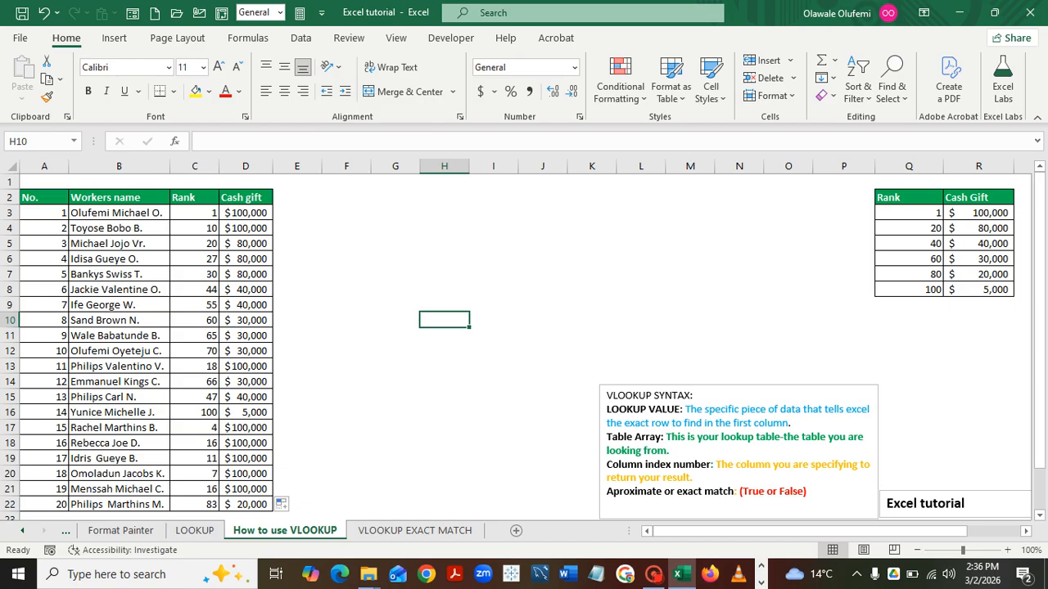
Change the range lookup argument of the VLOOKUP formula in D3 to FALSE for exact match
left_click(246, 213)
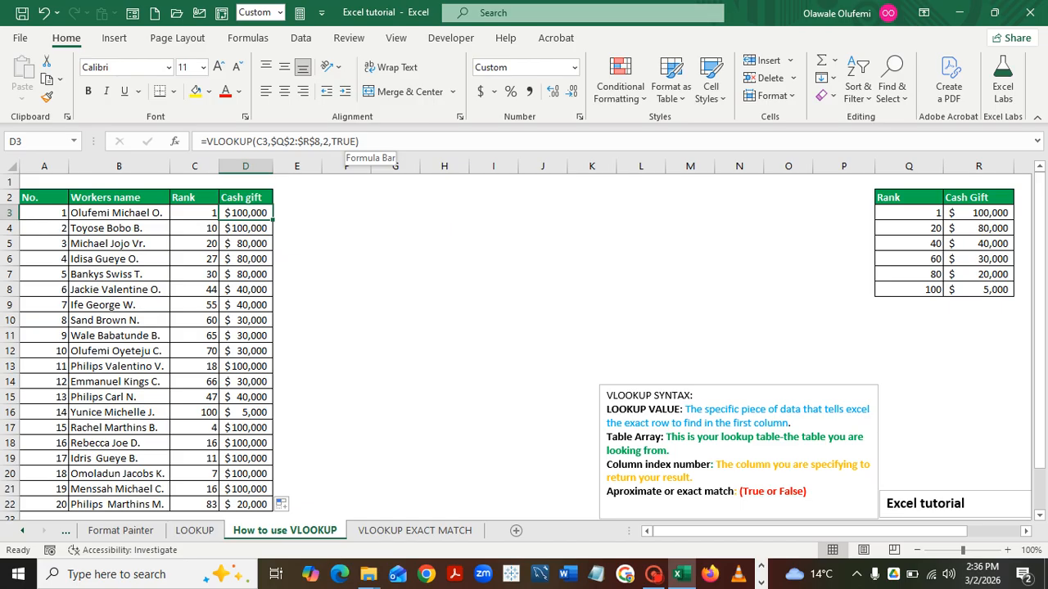
left_click(351, 141)
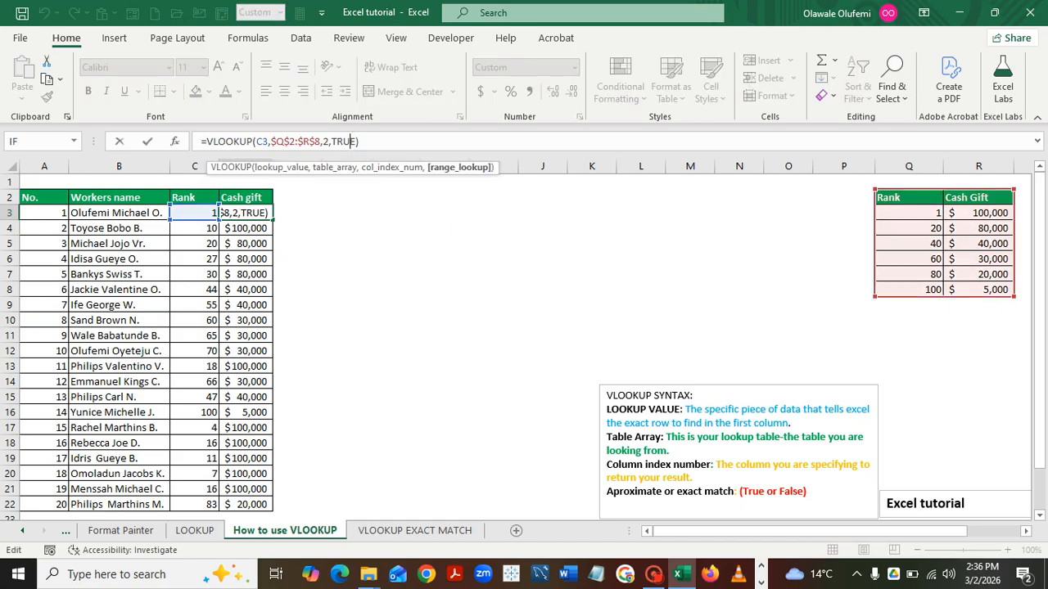
key("BackSpace")
key("BackSpace")
key("BackSpace")
key("BackSpace")
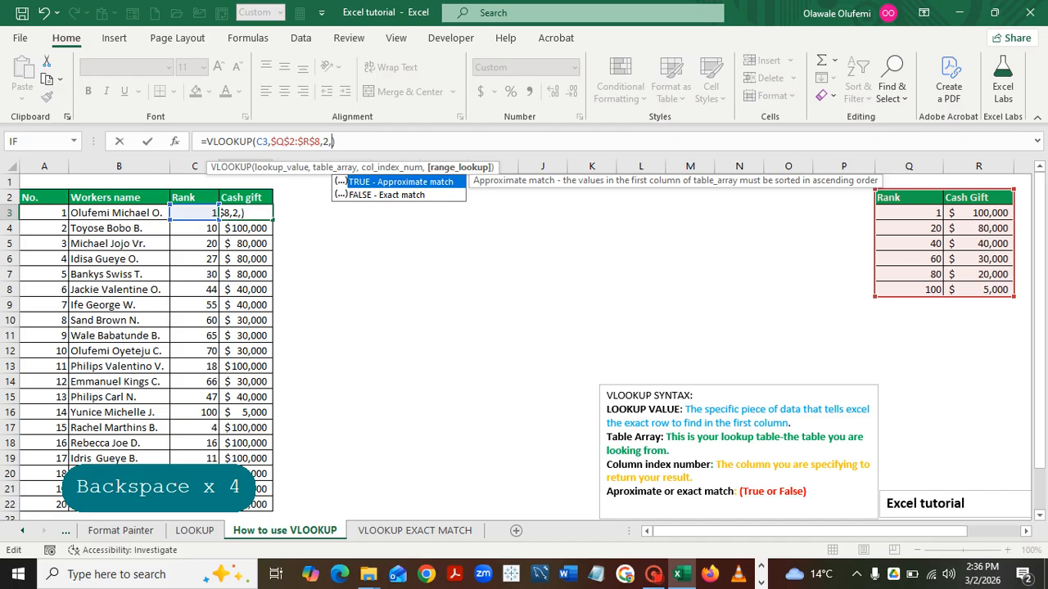
type("FALSE")
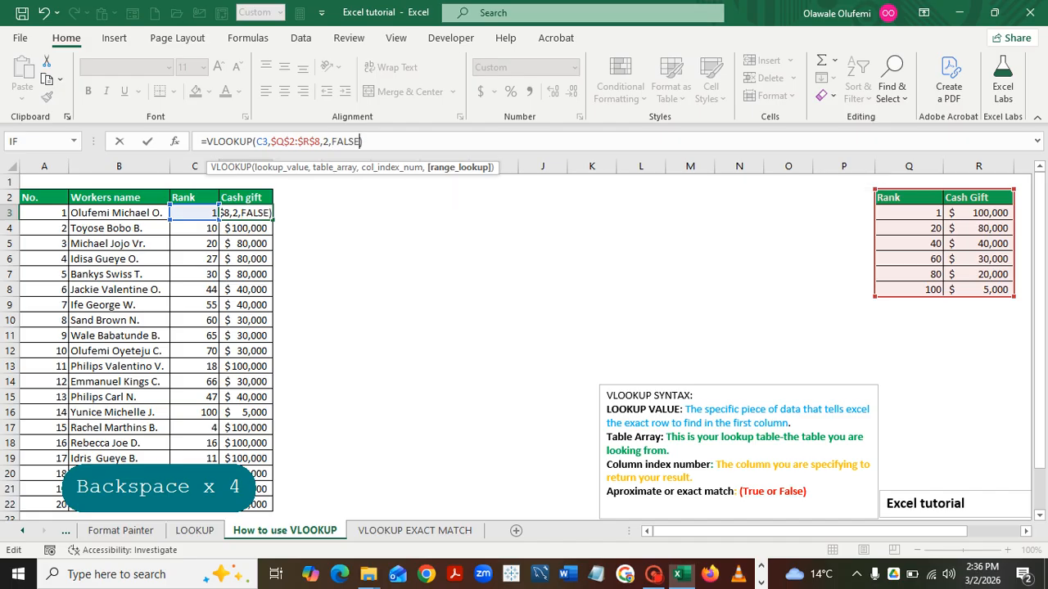
key("Return")
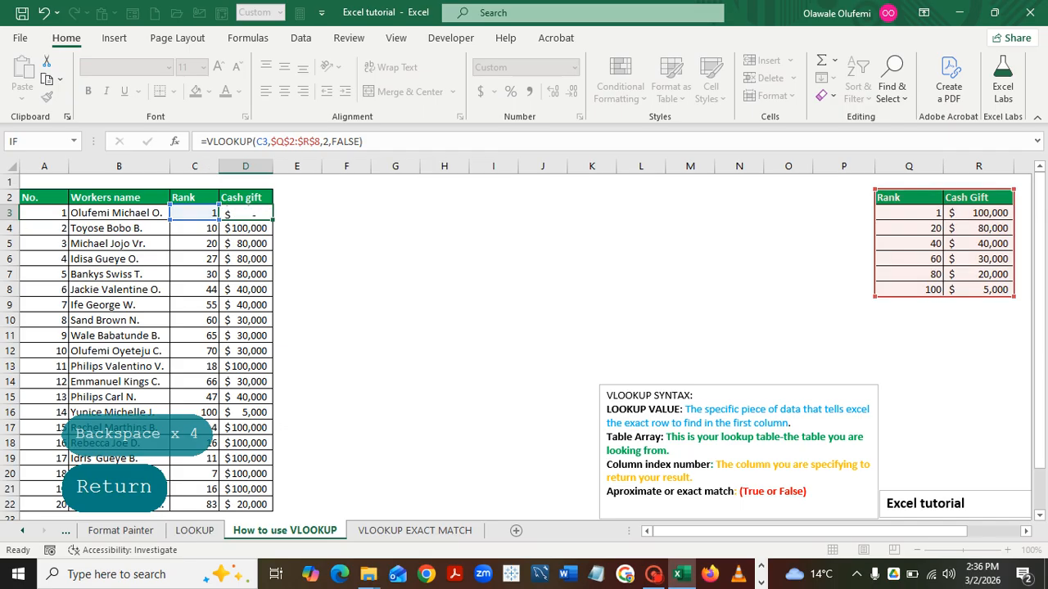
Fill the exact-match VLOOKUP formula from D3 down the Cash gift column to D22
left_click(245, 212)
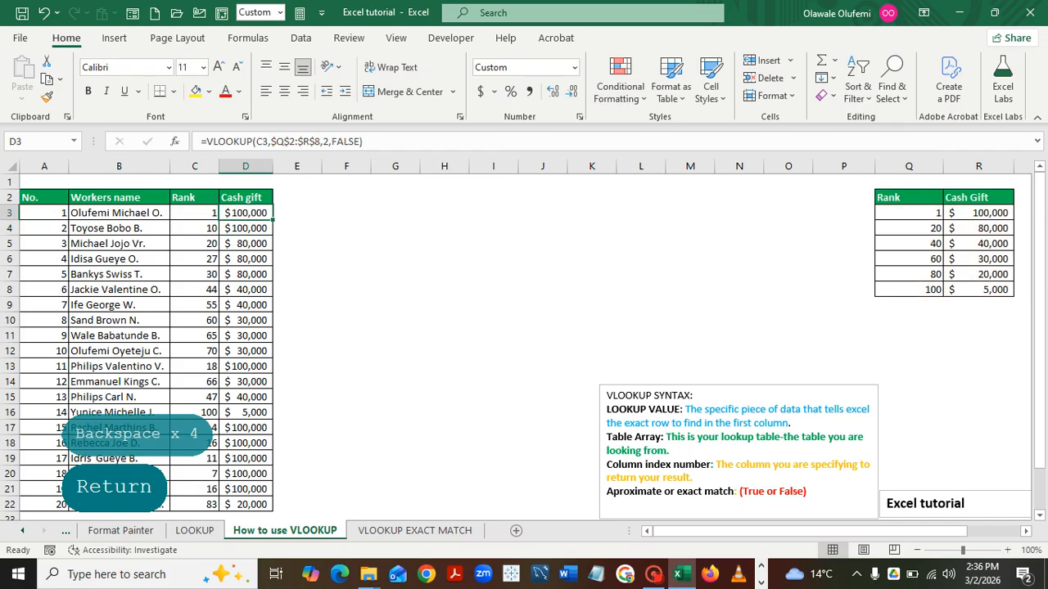
double_click(273, 220)
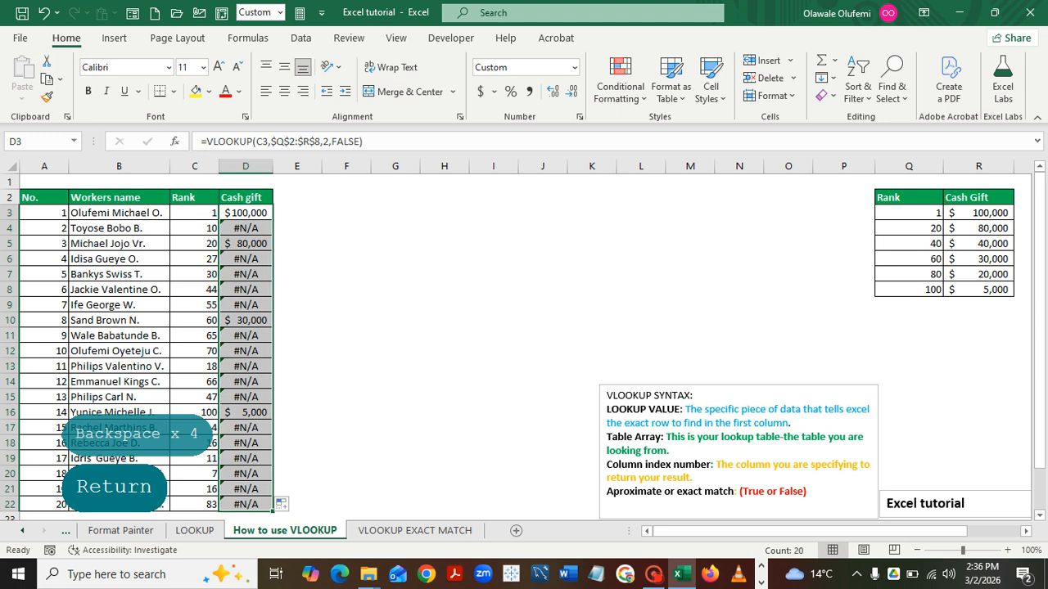
left_click(444, 275)
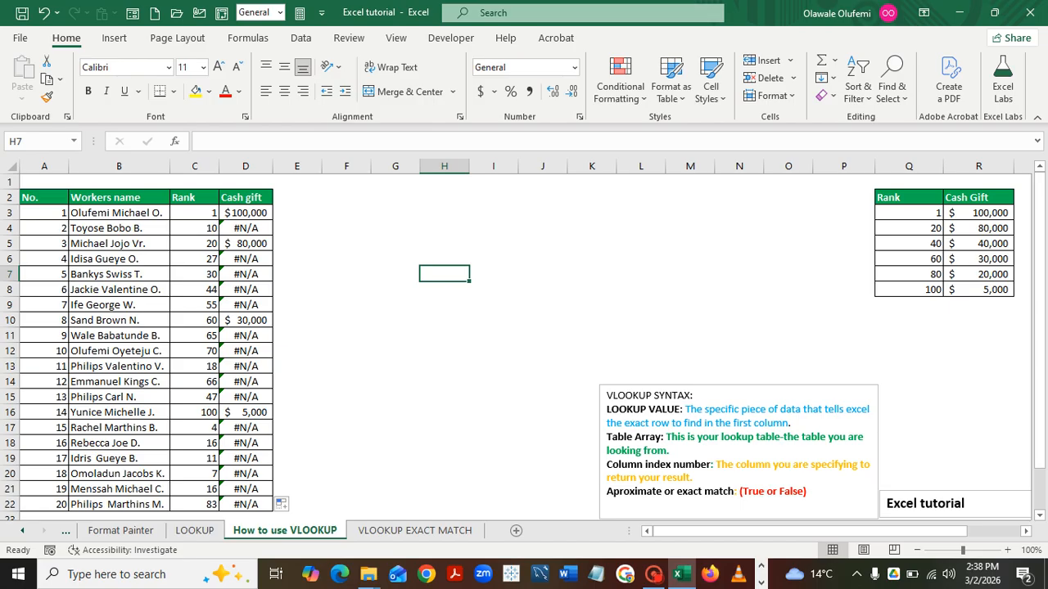
Set the range lookup argument of the VLOOKUP formula in D3 back to TRUE for approximate match
left_click(246, 213)
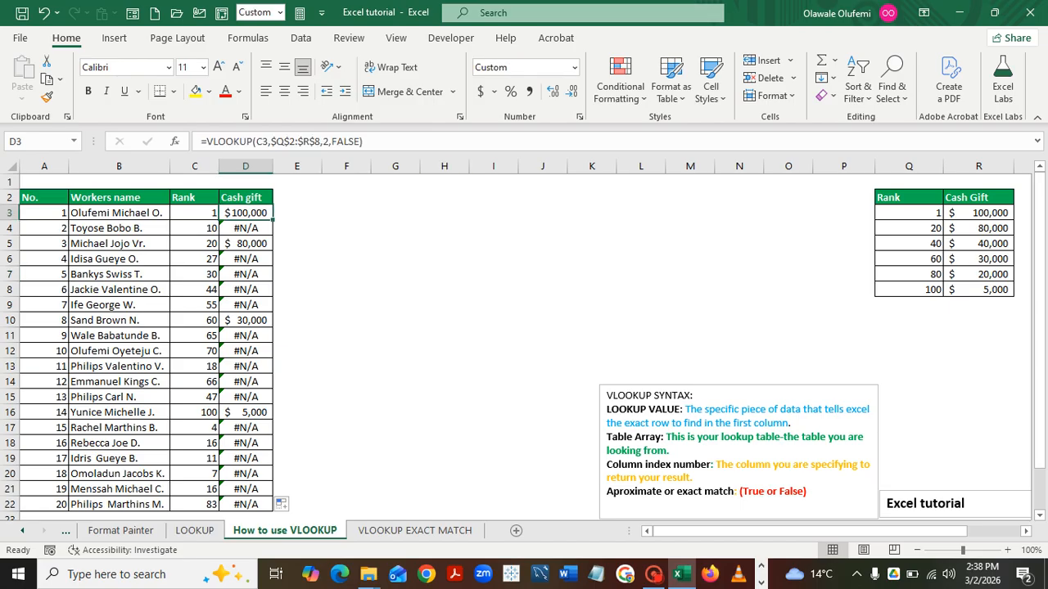
left_click(362, 142)
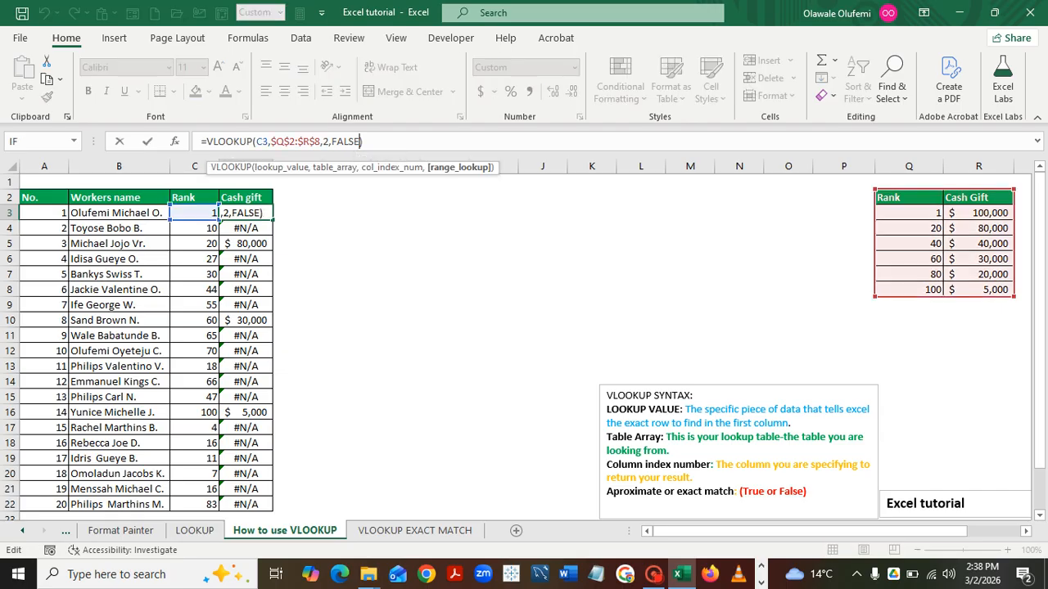
key("BackSpace")
key("BackSpace")
key("BackSpace")
key("BackSpace")
key("BackSpace")
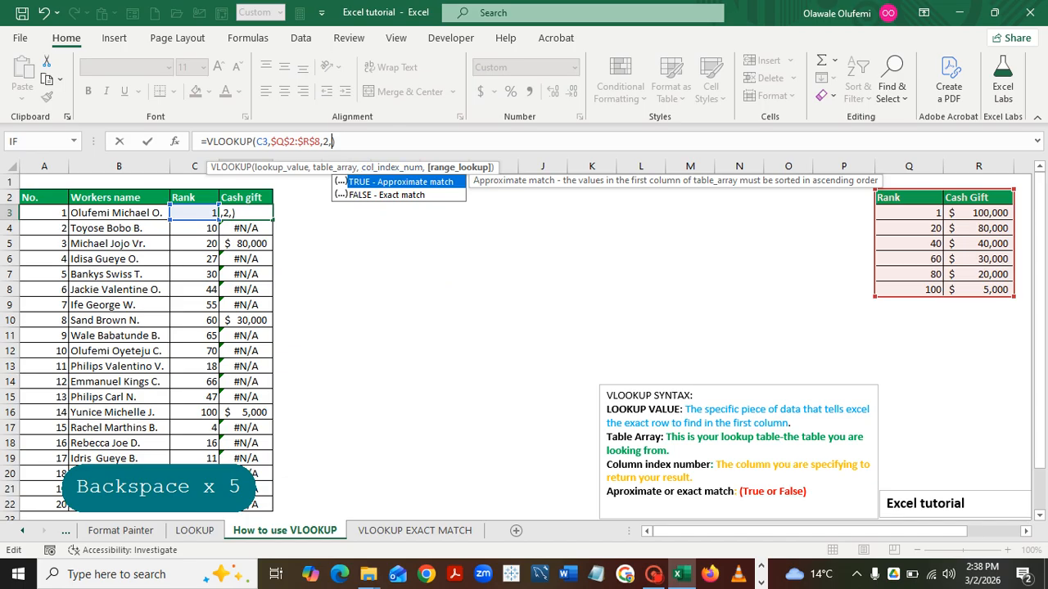
key("Tab")
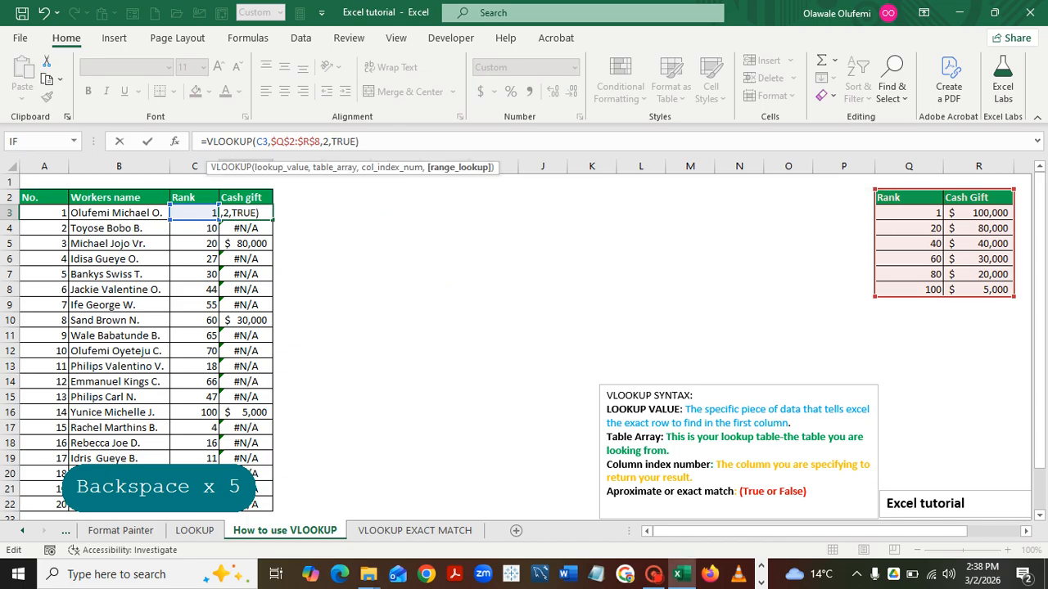
key("Return")
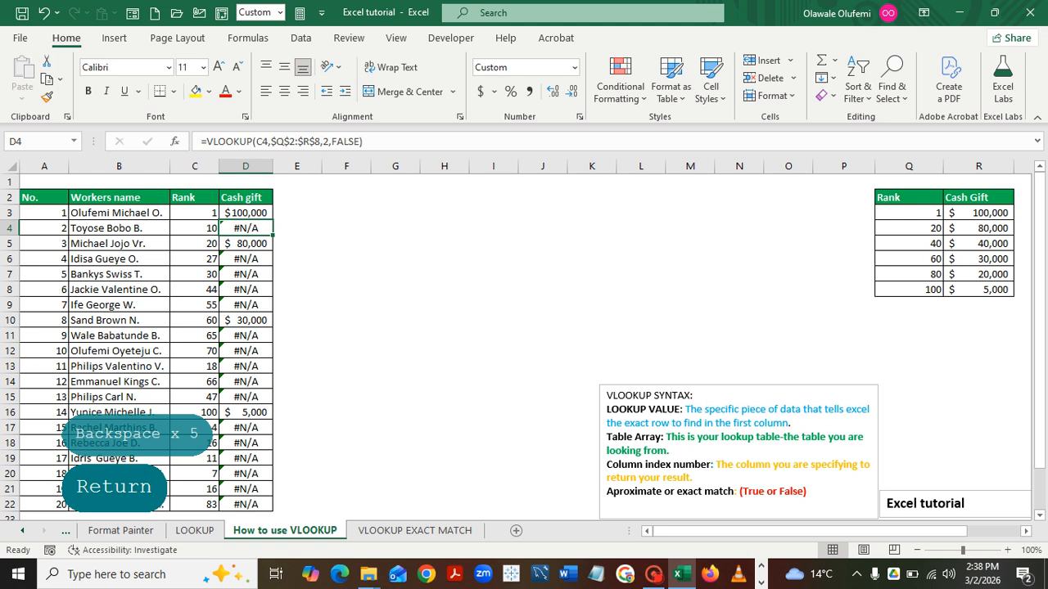
Refill the Cash gift column from D3 down to D22 with the approximate-match VLOOKUP formula
left_click(245, 213)
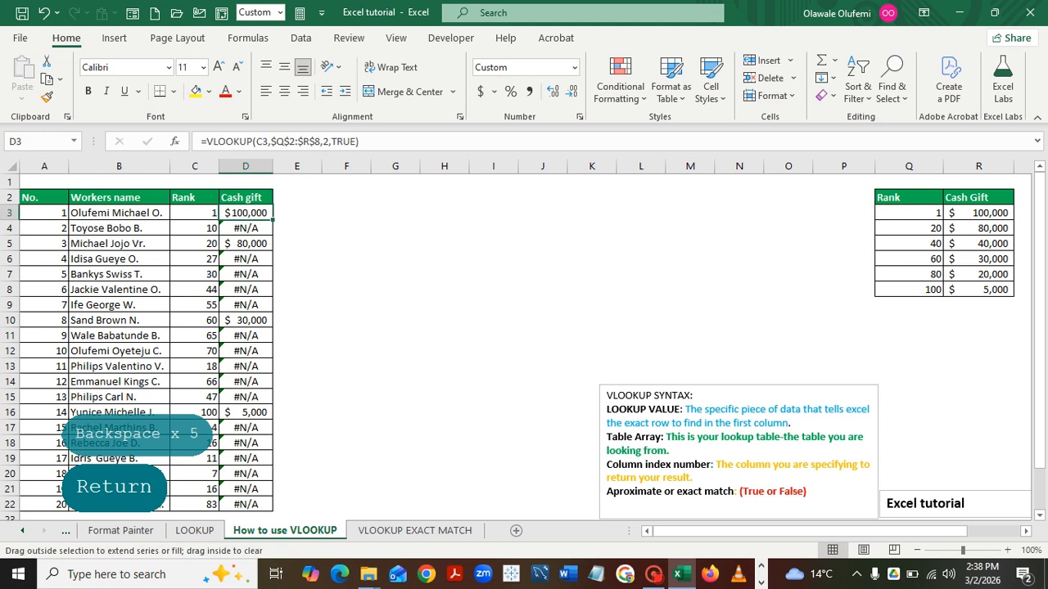
double_click(273, 219)
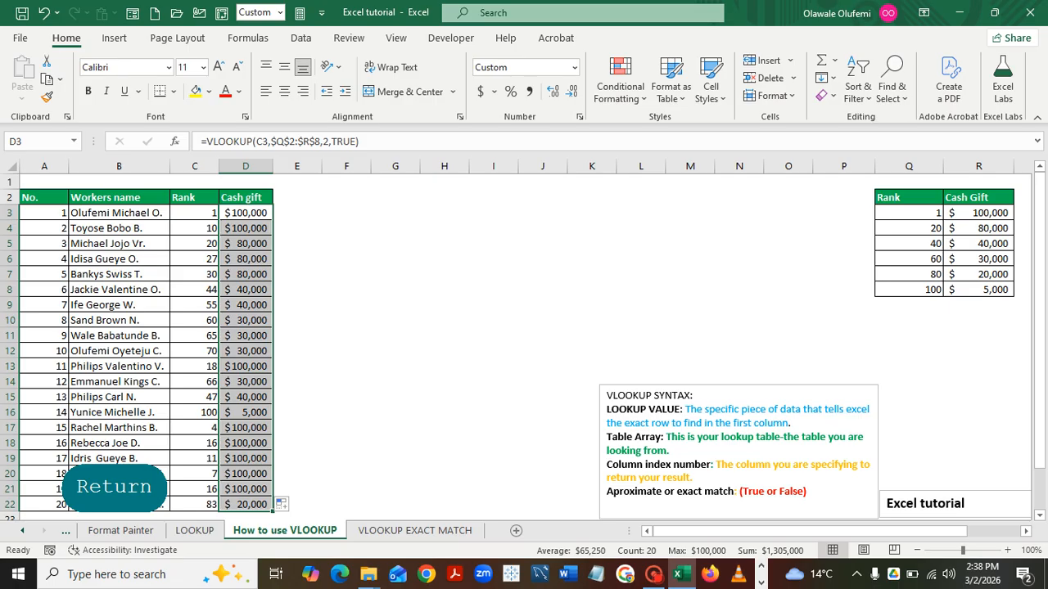
left_click(445, 335)
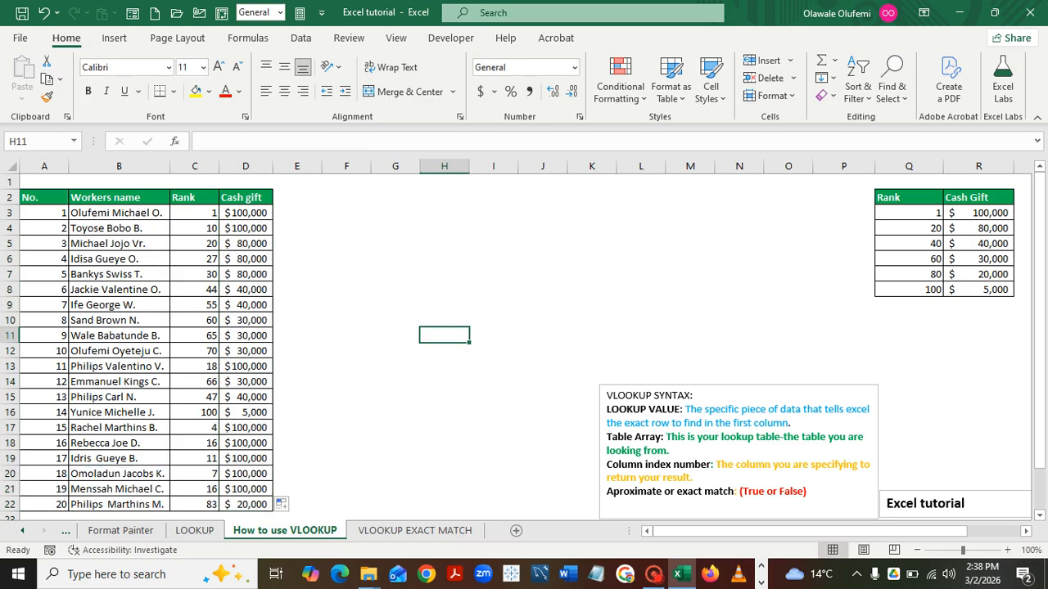